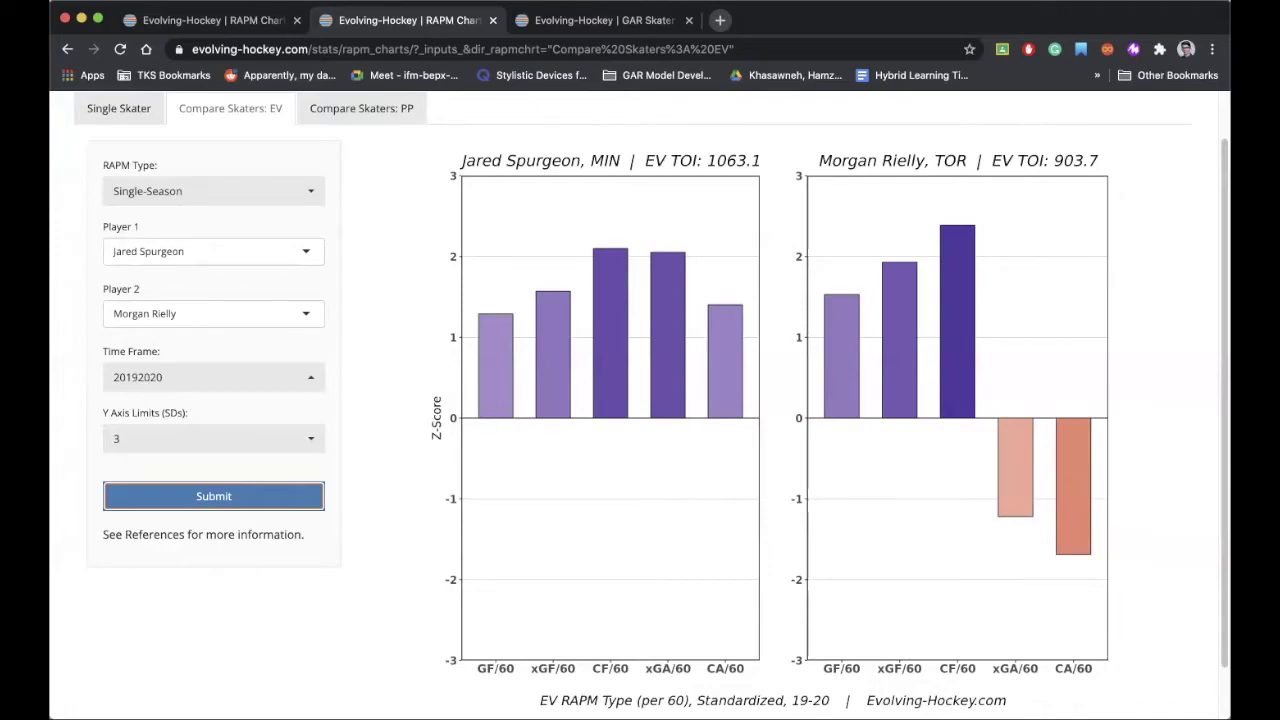
Bring up the GAR skater table that is filtered to Jared Spurgeon.
click(608, 20)
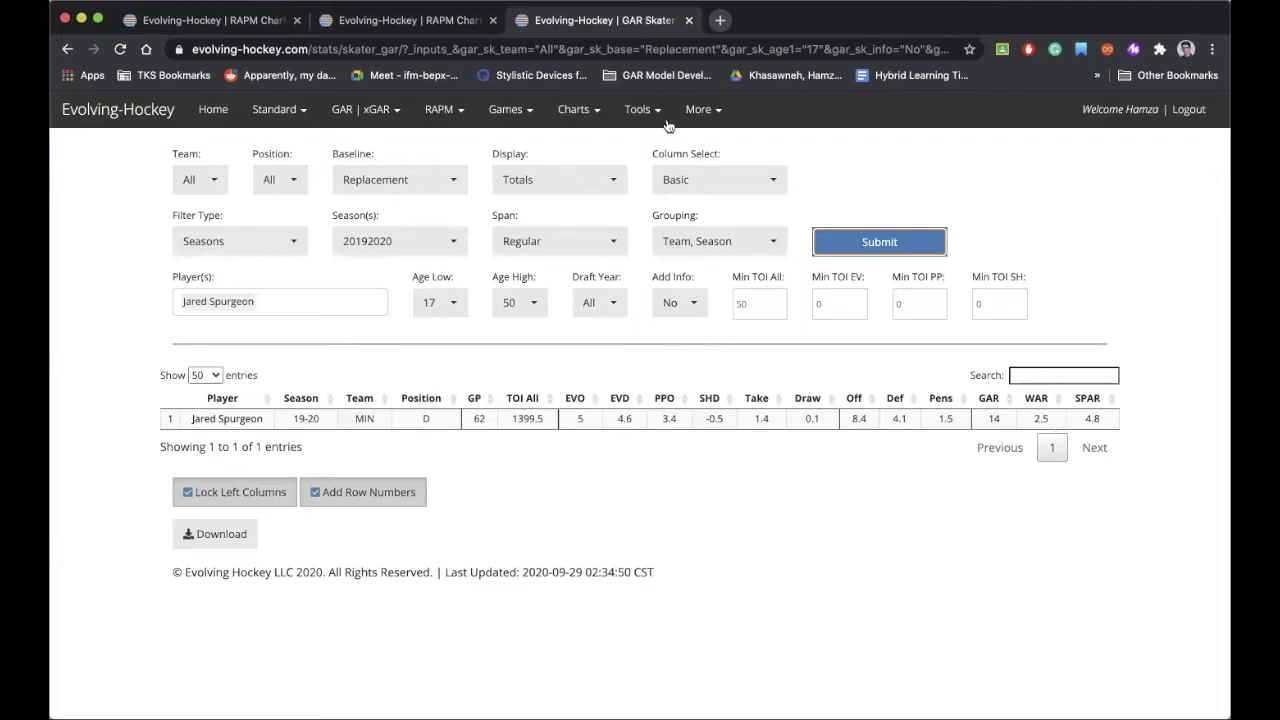
click(703, 109)
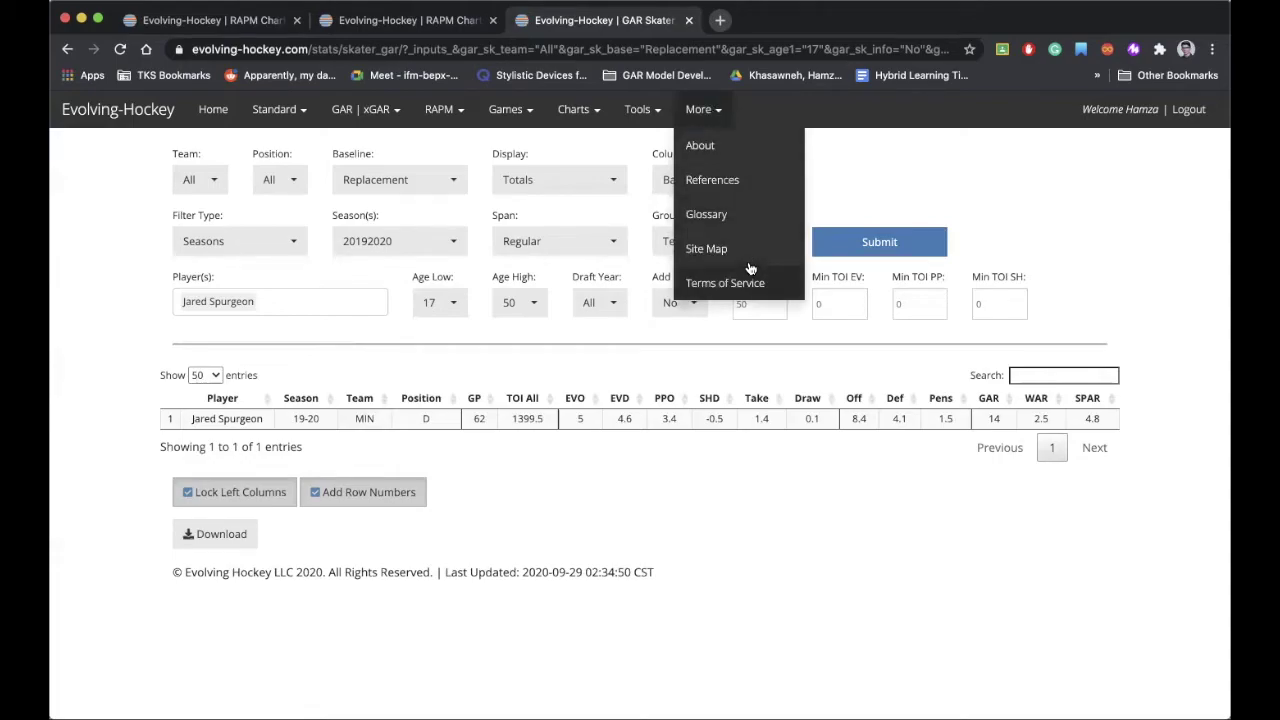
click(1041, 224)
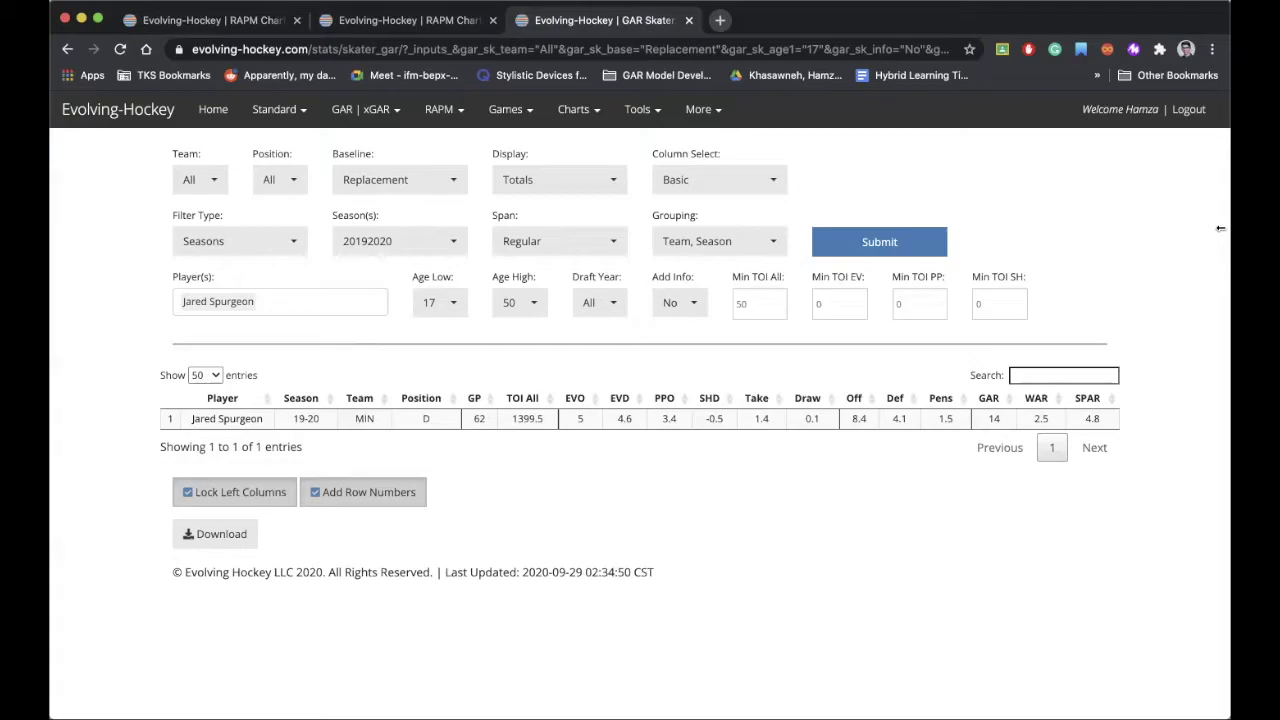
Clear the player filter to list all skaters in the GAR table and sort them by SPAR, highest first.
click(293, 313)
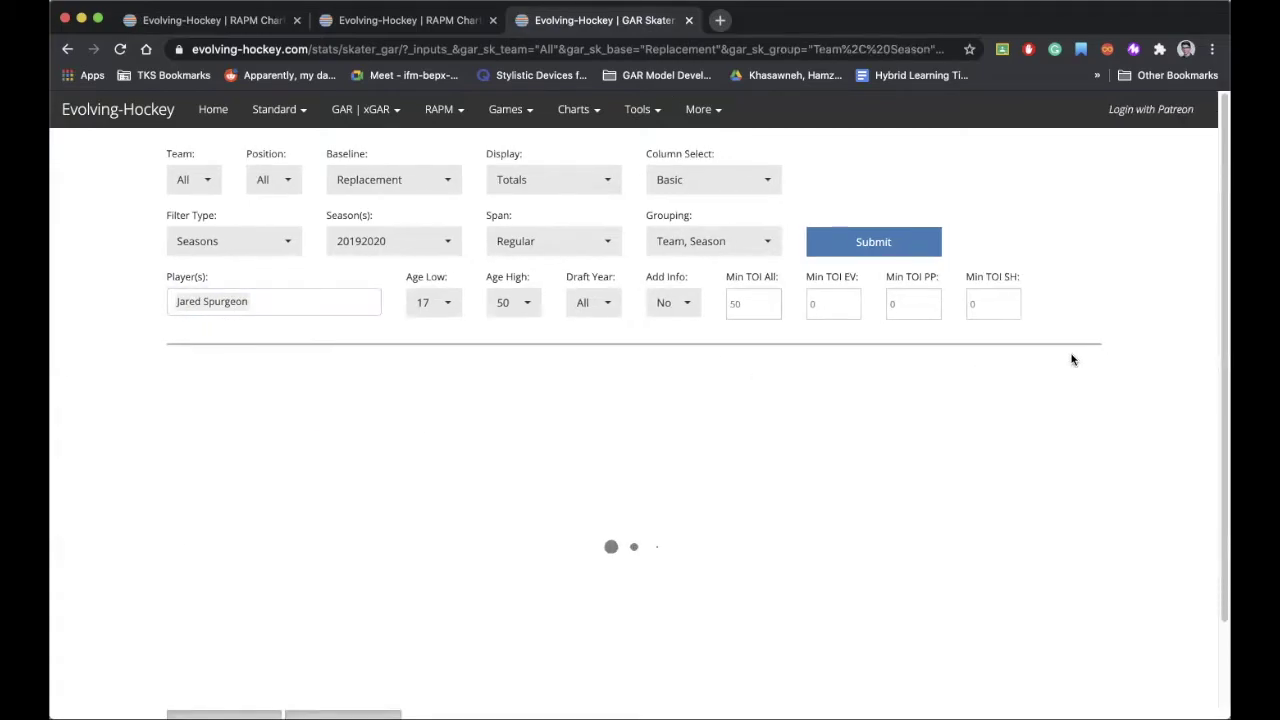
click(277, 303)
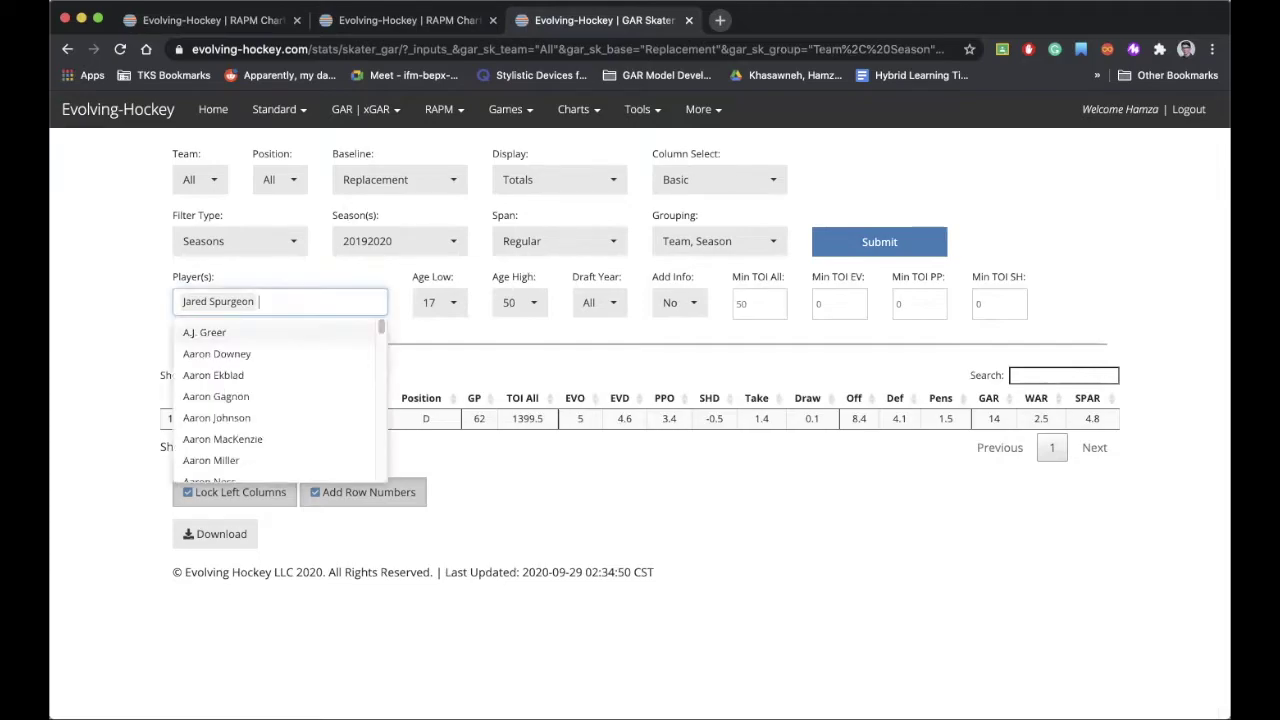
key(BackSpace)
click(850, 240)
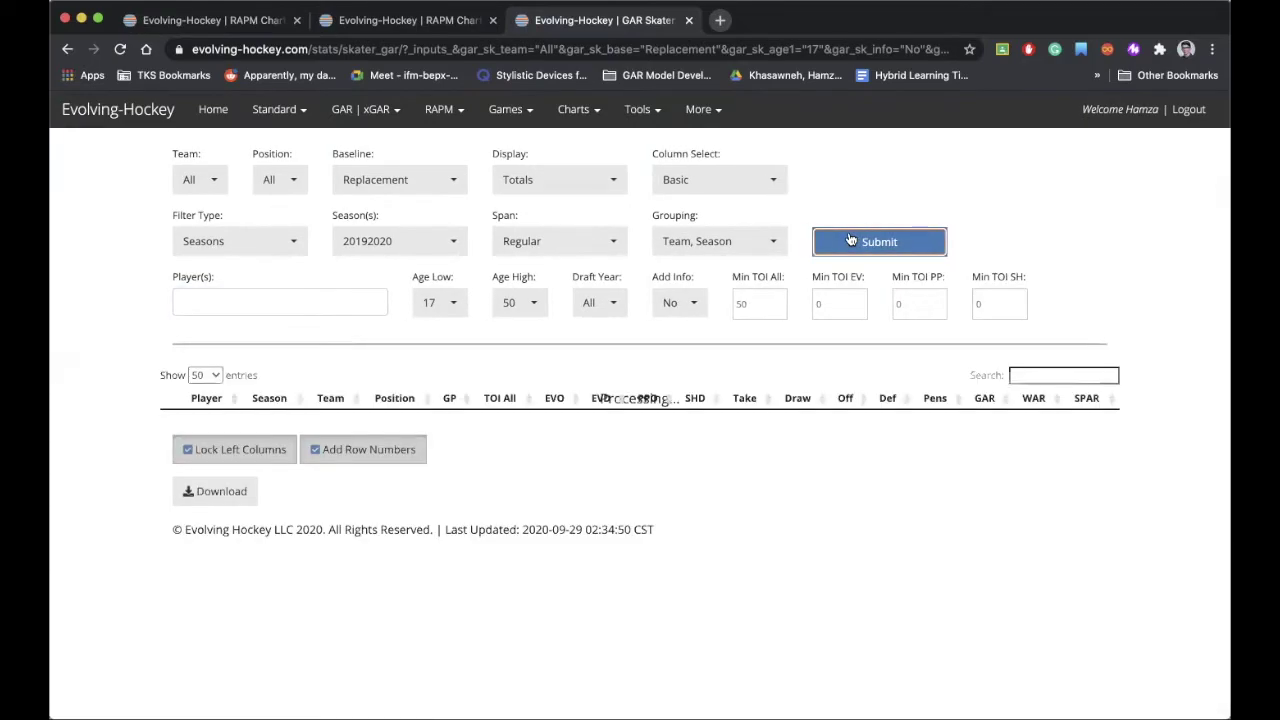
click(1090, 400)
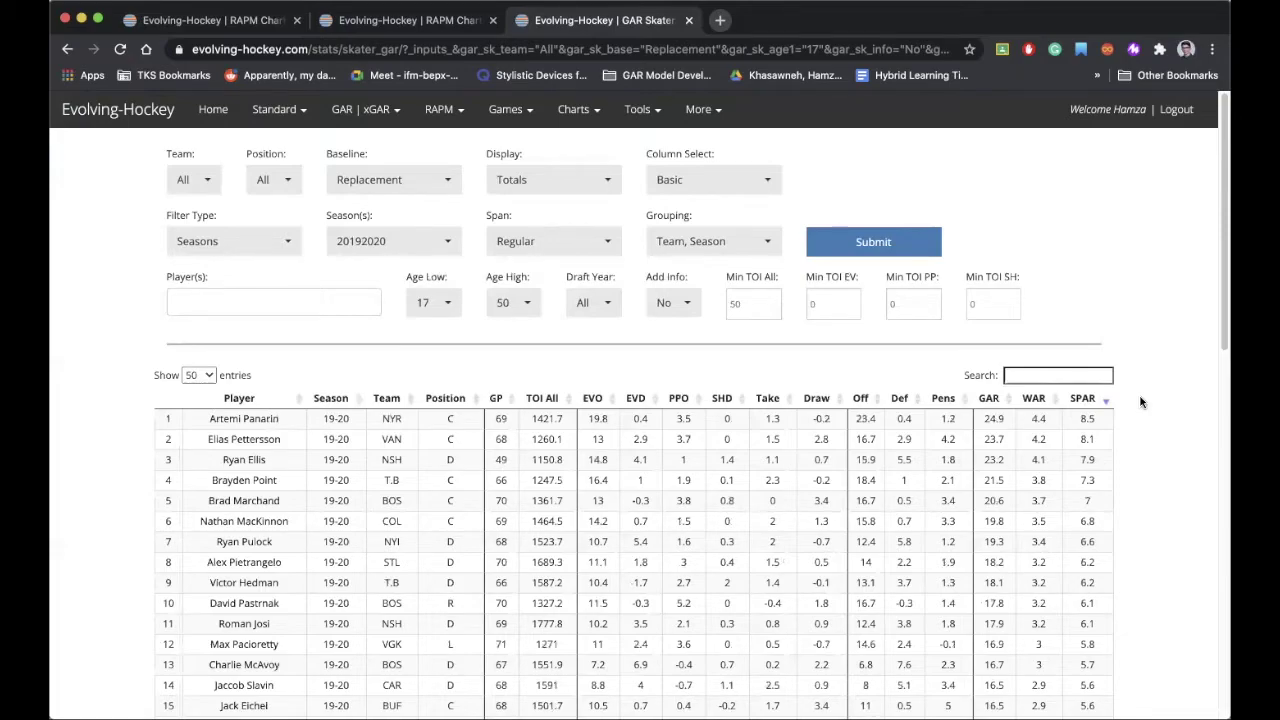
Look through the SPAR ranking and find "spur" on the page to locate Jared Spurgeon's row.
scroll(1140, 402, down, 1)
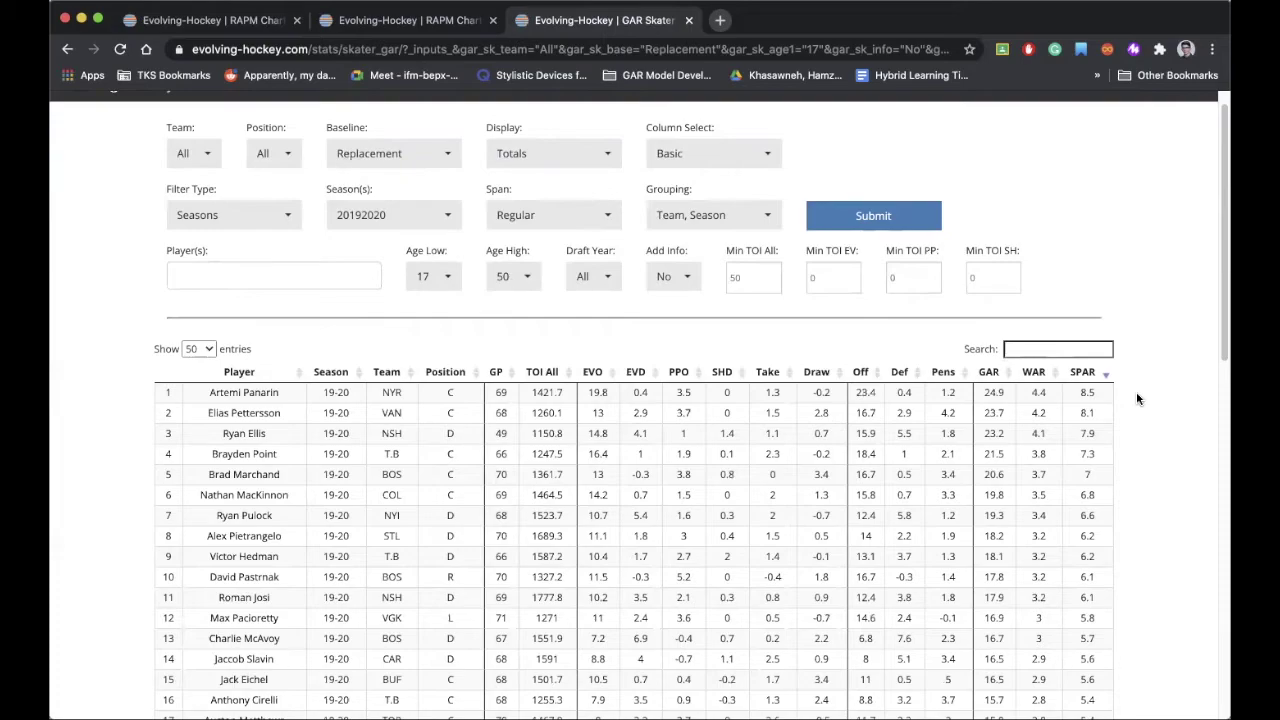
scroll(1136, 399, down, 3)
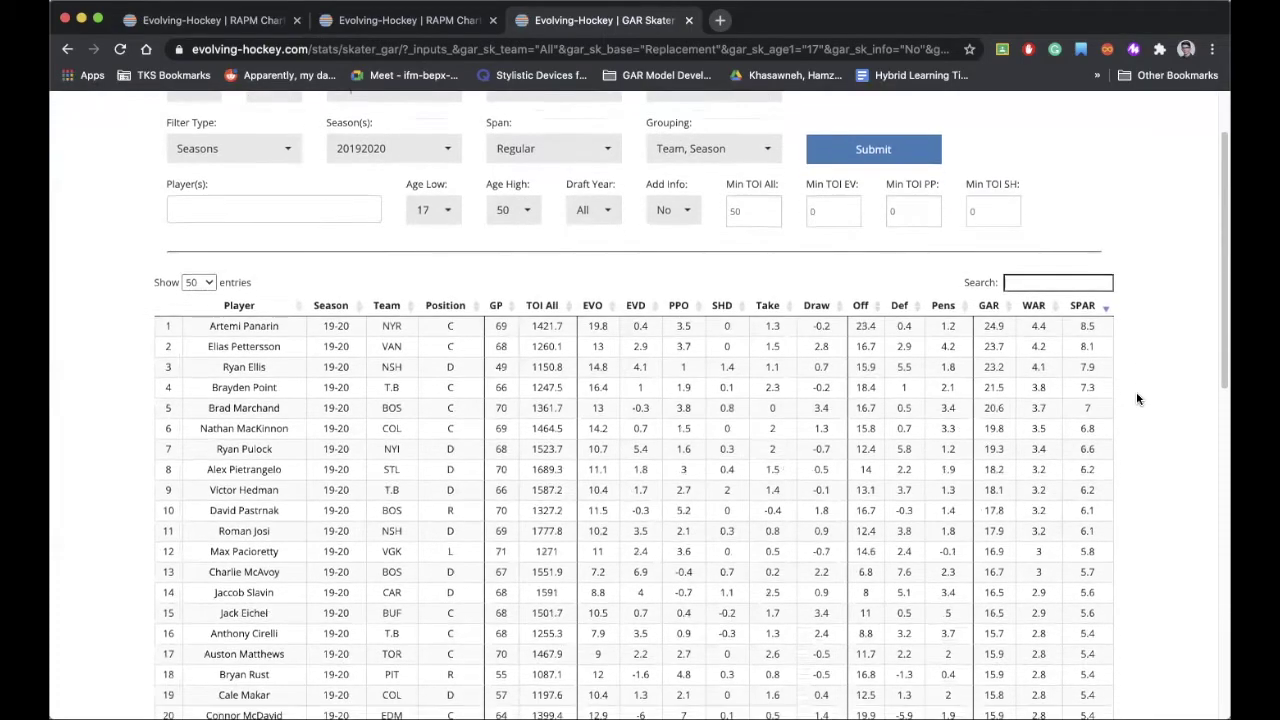
key(super+f)
text(spur)
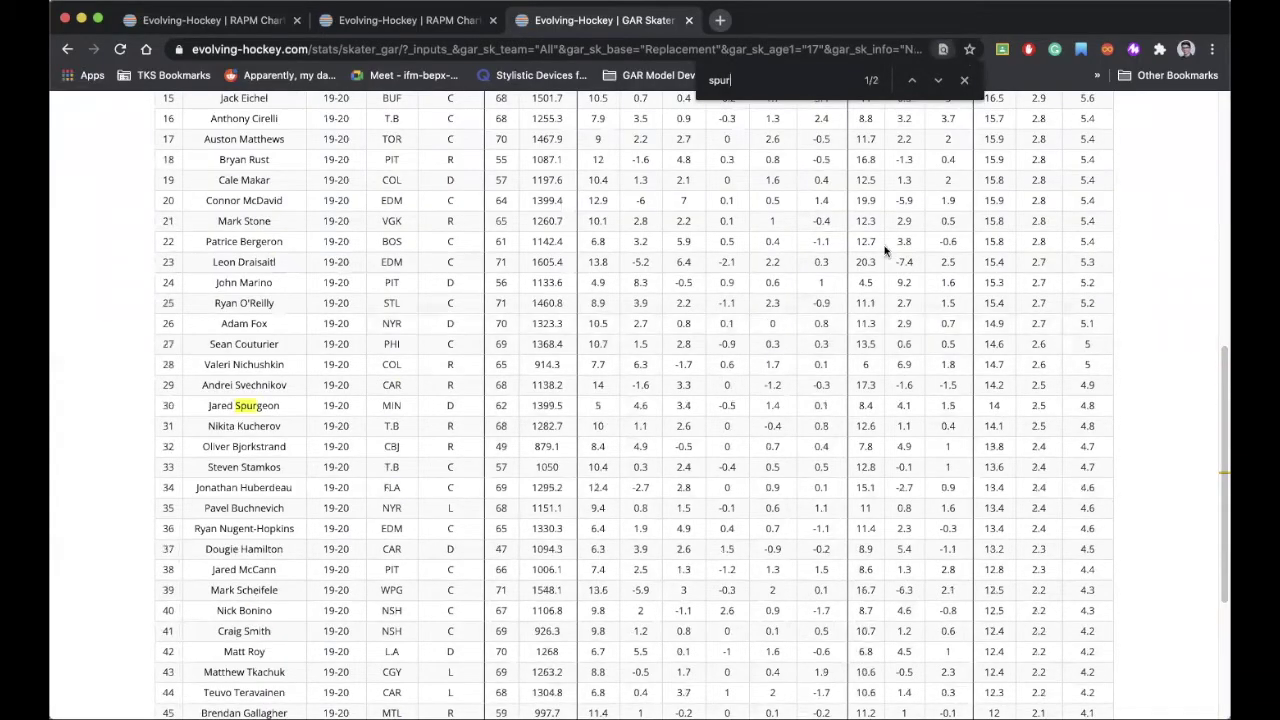
click(966, 80)
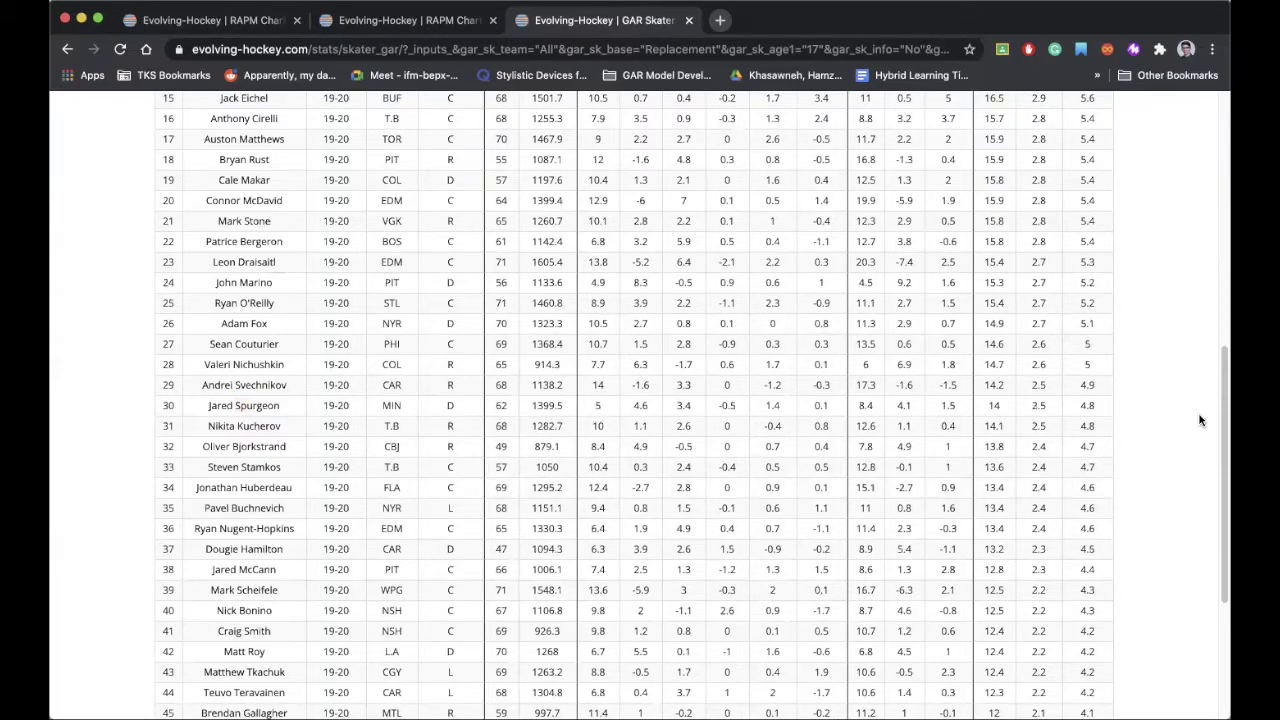
scroll(1200, 420, up, 3)
scroll(1200, 420, up, 5)
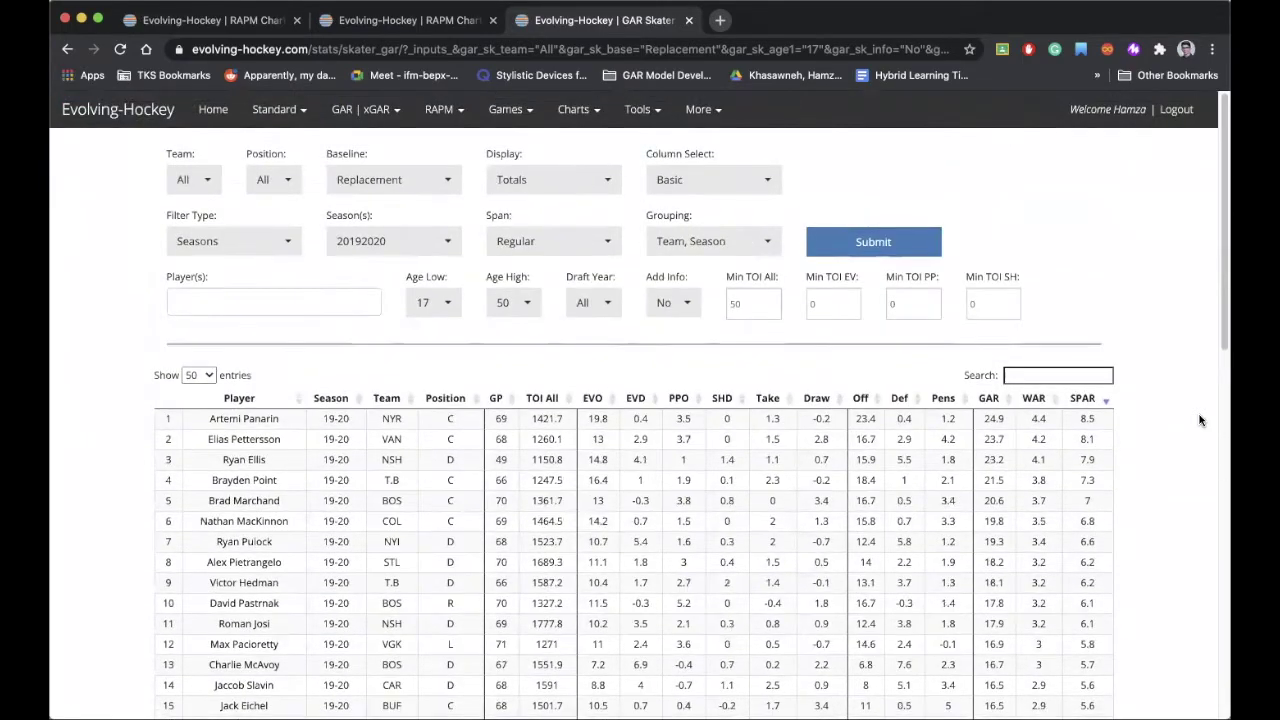
scroll(1200, 420, down, 1)
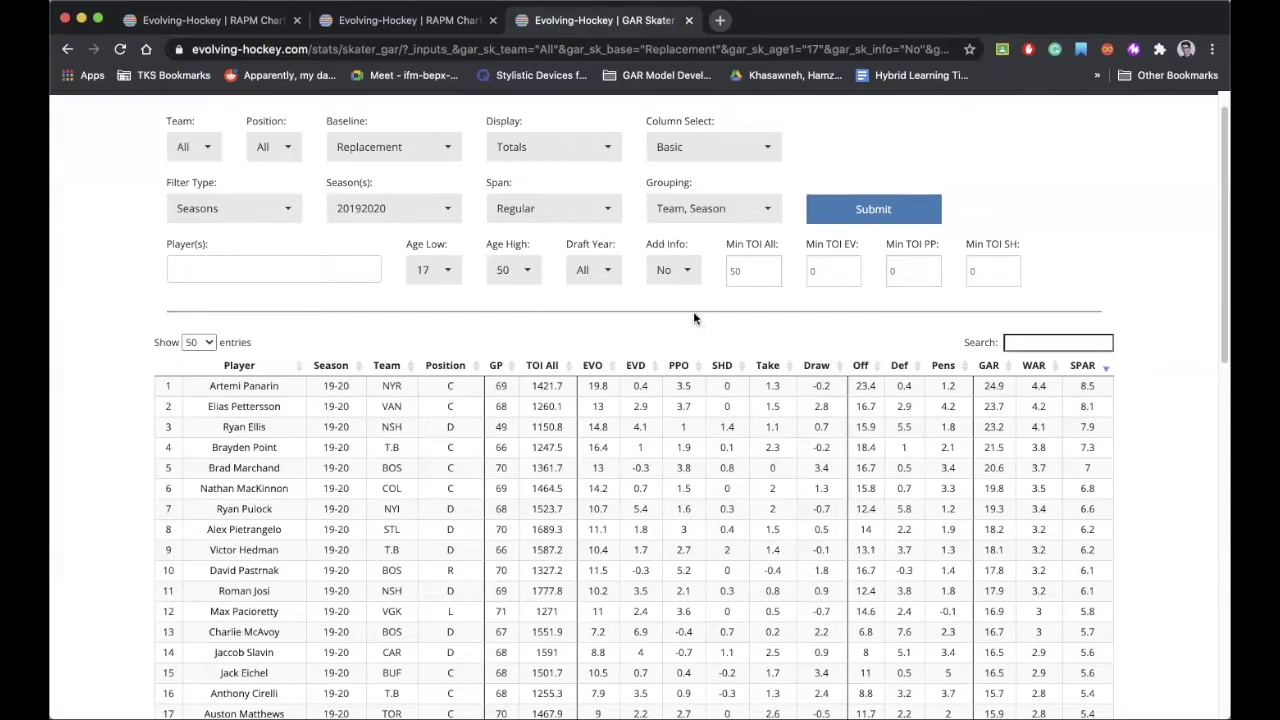
Switch to the single-skater RAPM charts and try to load the chart for Shea Theodore.
click(258, 22)
click(245, 245)
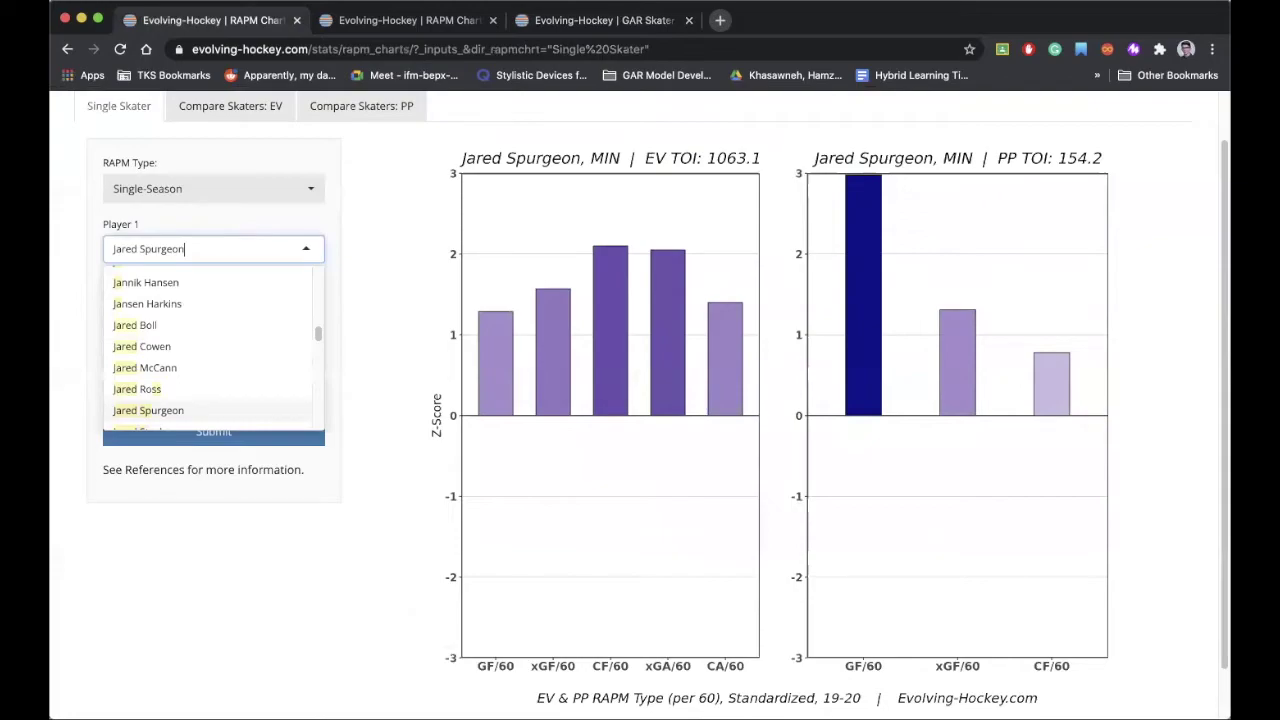
text(shea)
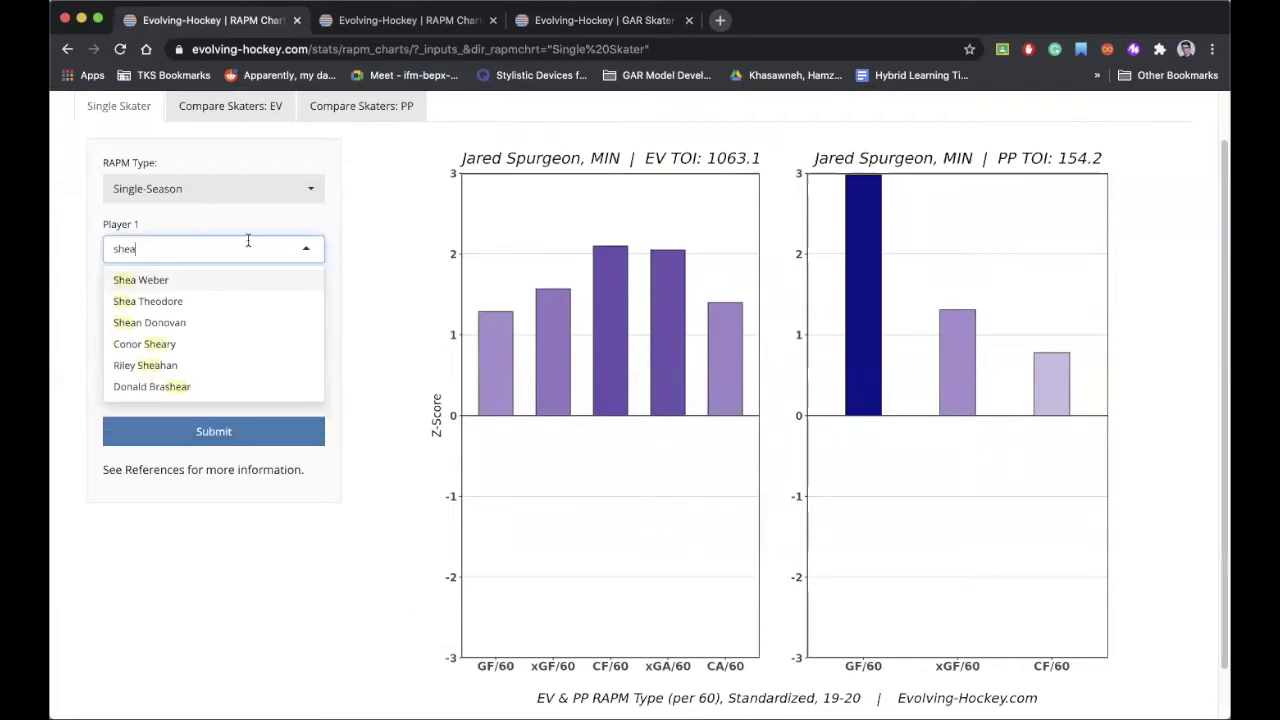
click(177, 297)
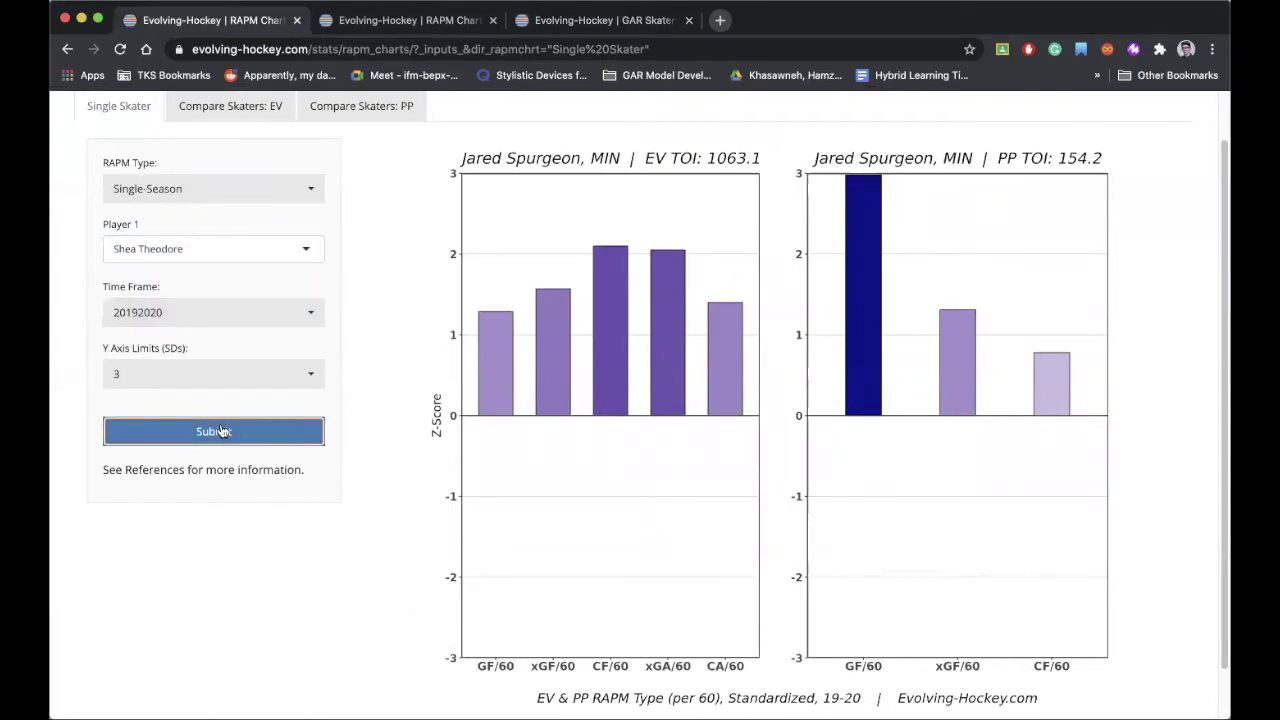
scroll(342, 385, up, 2)
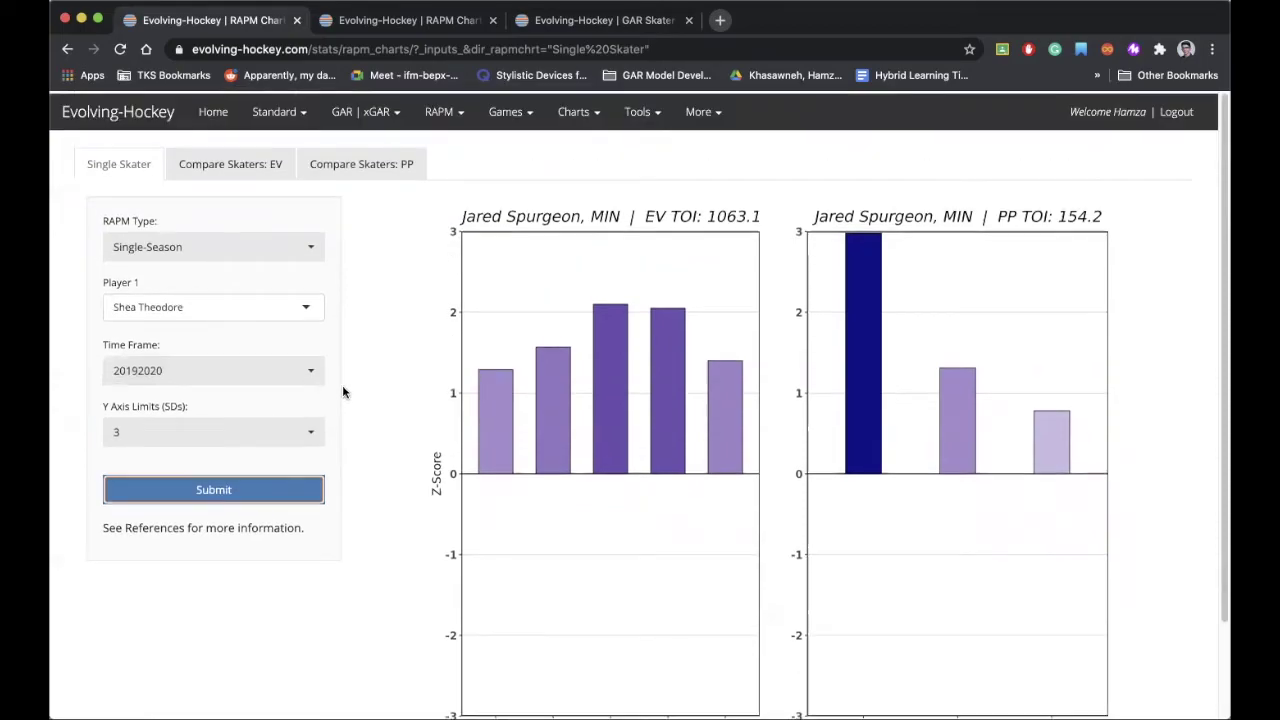
scroll(251, 451, down, 1)
click(253, 456)
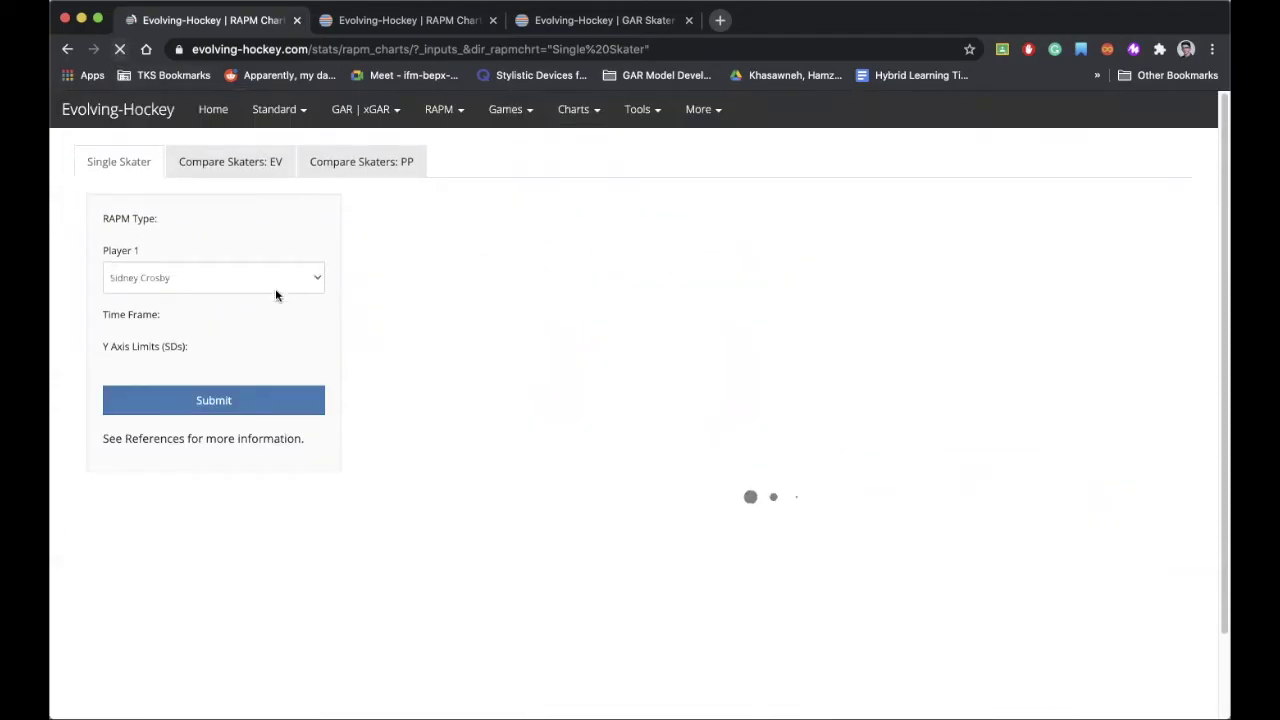
Select Shea Theodore as Player 1 and generate his single-season RAPM charts for 20192020.
click(257, 280)
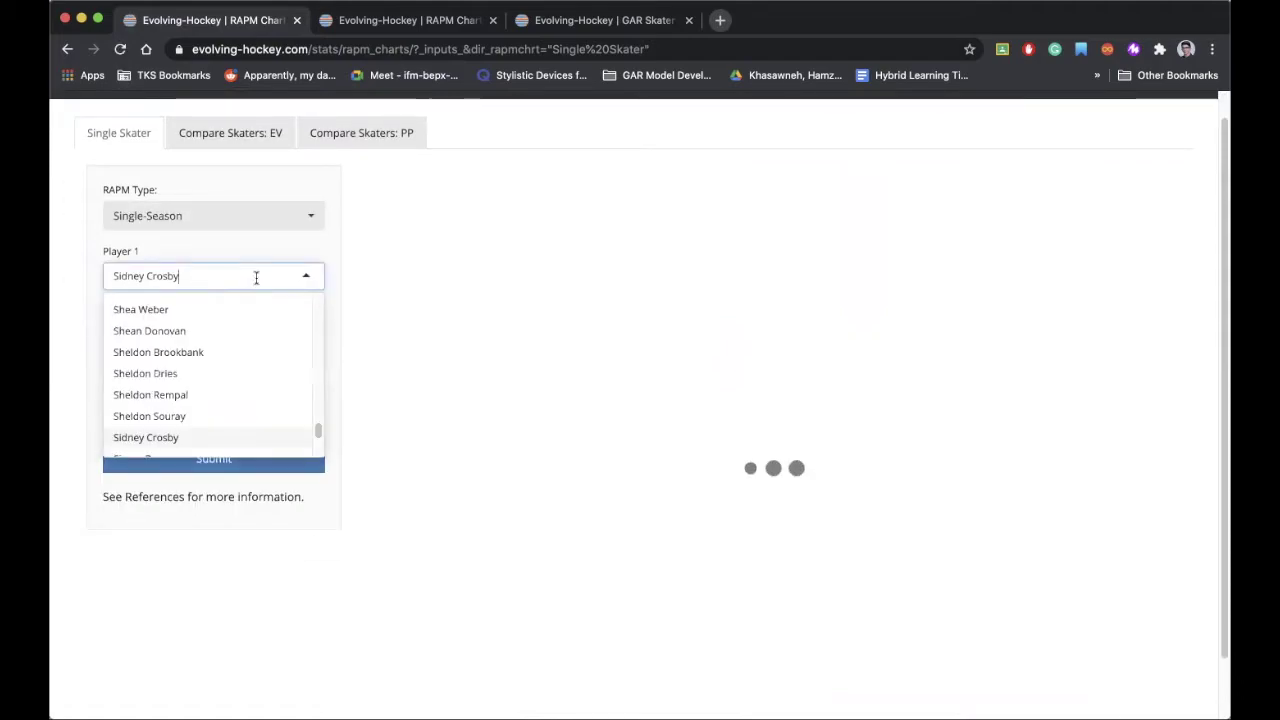
text(shea)
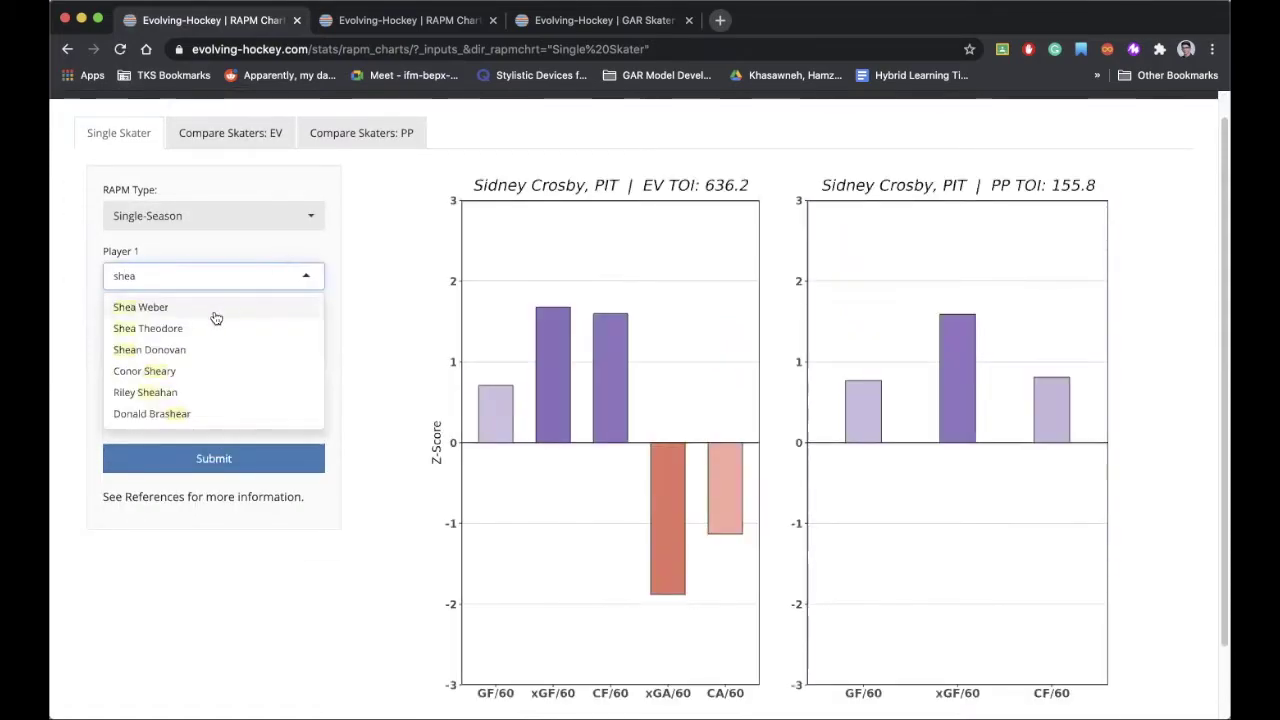
click(197, 331)
click(237, 456)
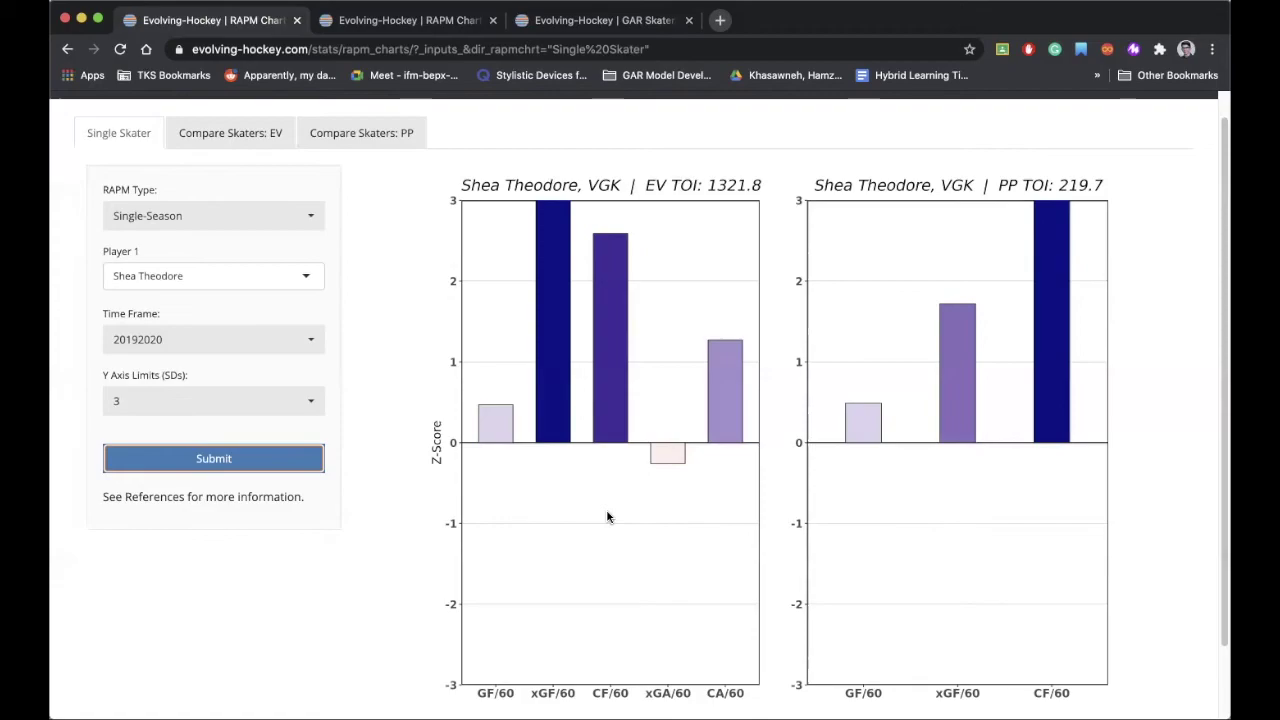
Open the standard goalie tables and rank the goalies by GSAx, highest first.
scroll(608, 478, up, 2)
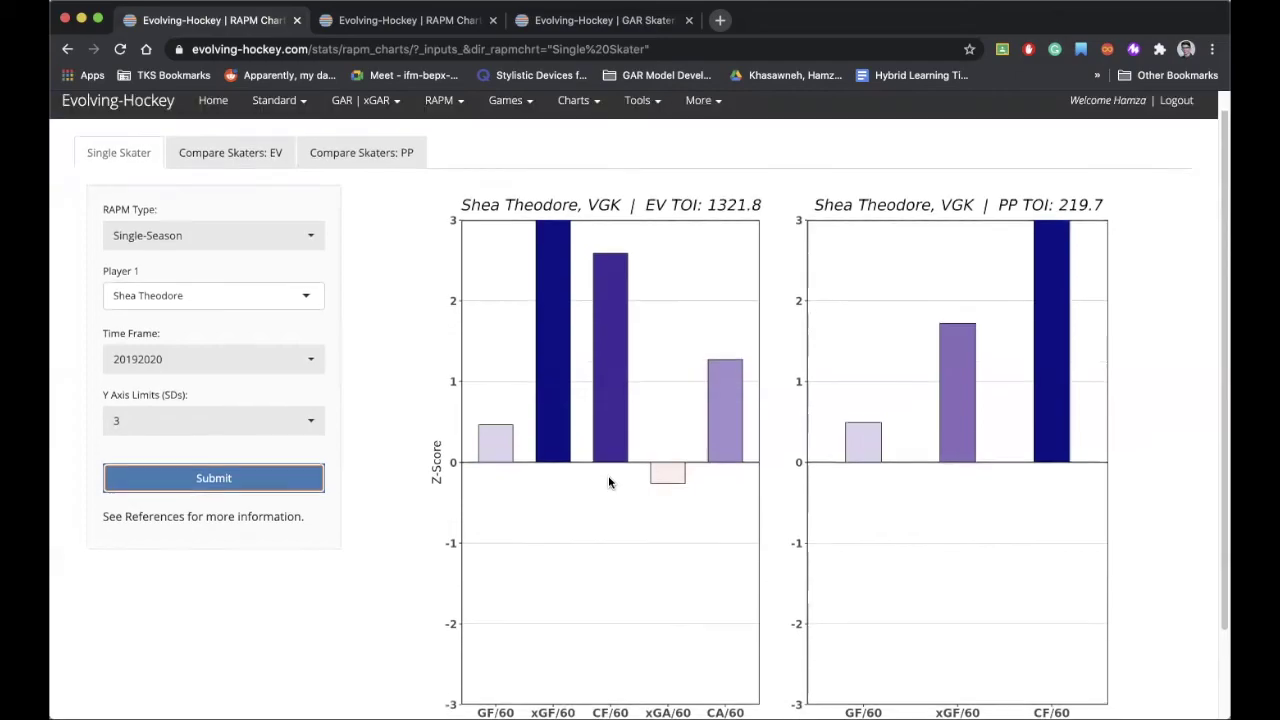
click(278, 110)
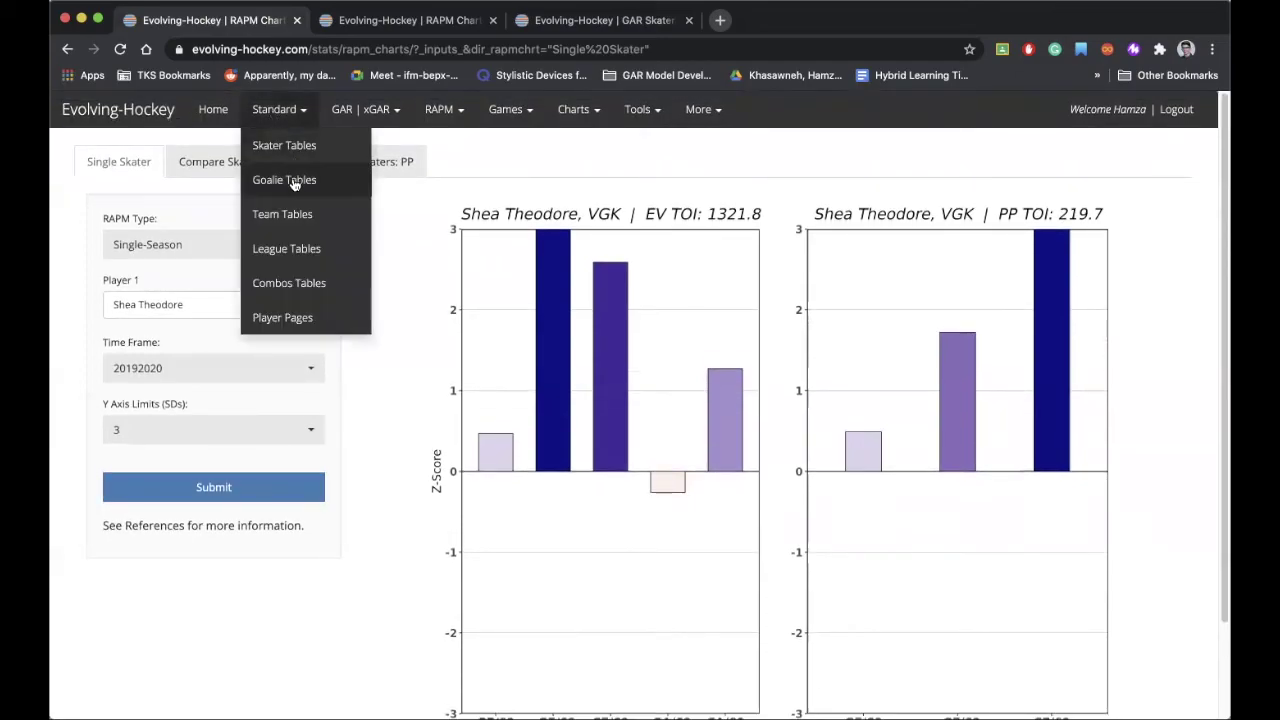
click(290, 178)
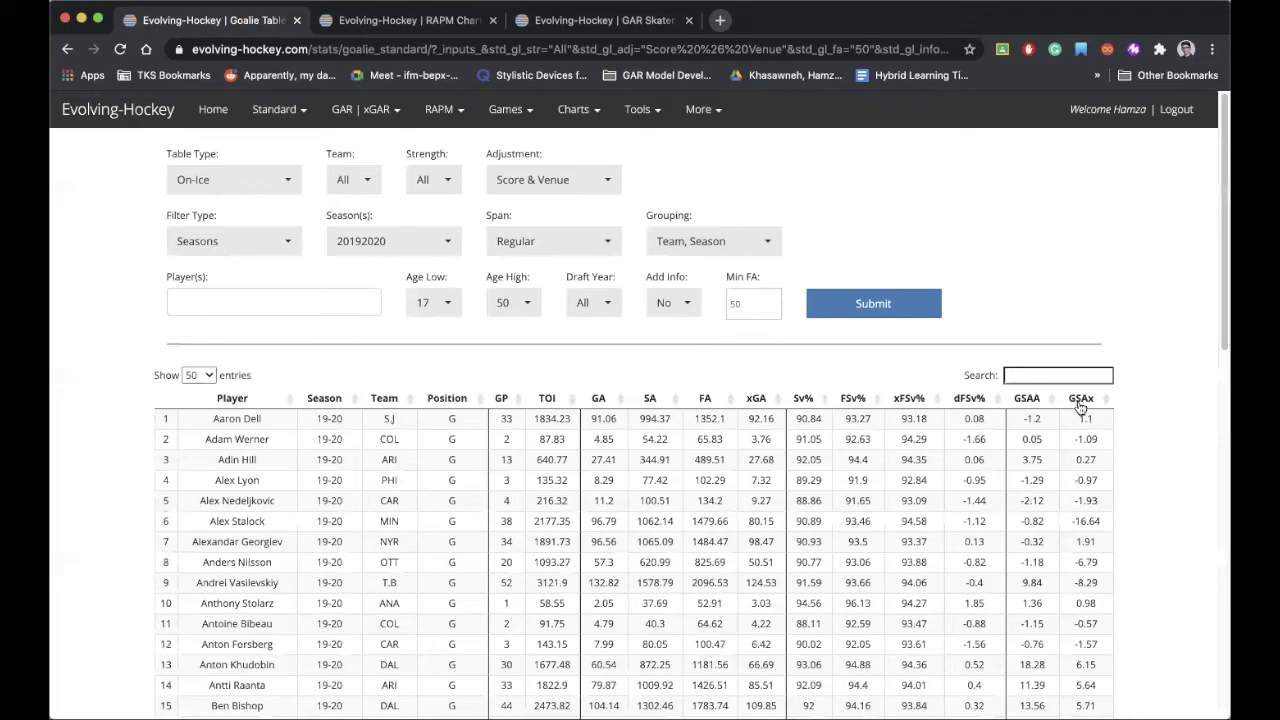
click(1080, 400)
scroll(1080, 400, down, 2)
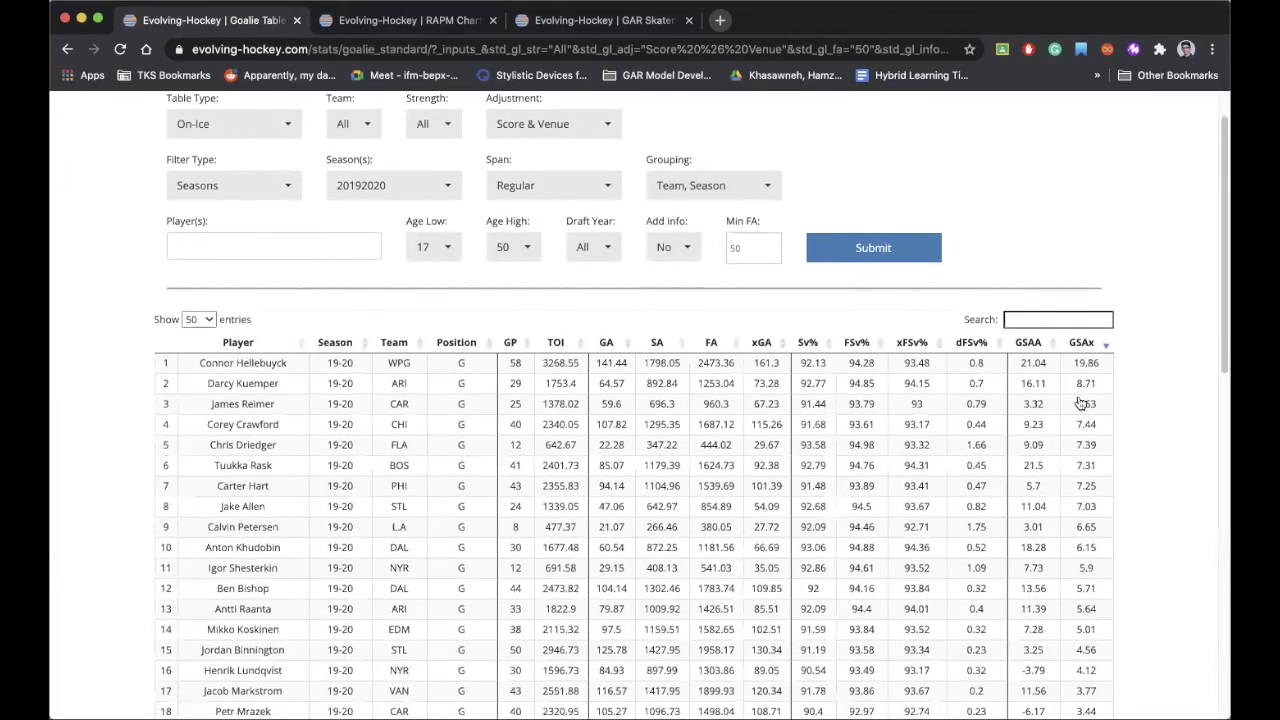